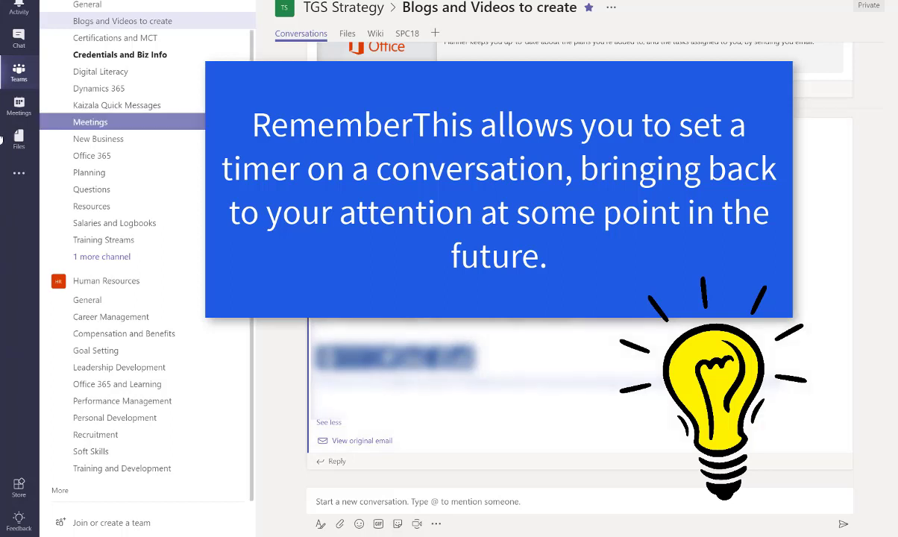
# Step: Browse the Teams store's Productivity apps and open the details of RememberThis
pyautogui.click(20, 173)
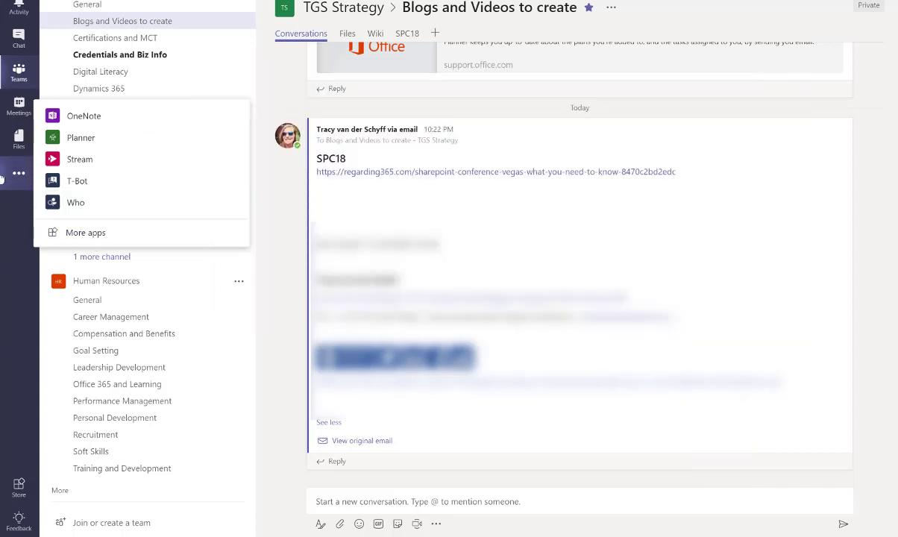
pyautogui.click(76, 229)
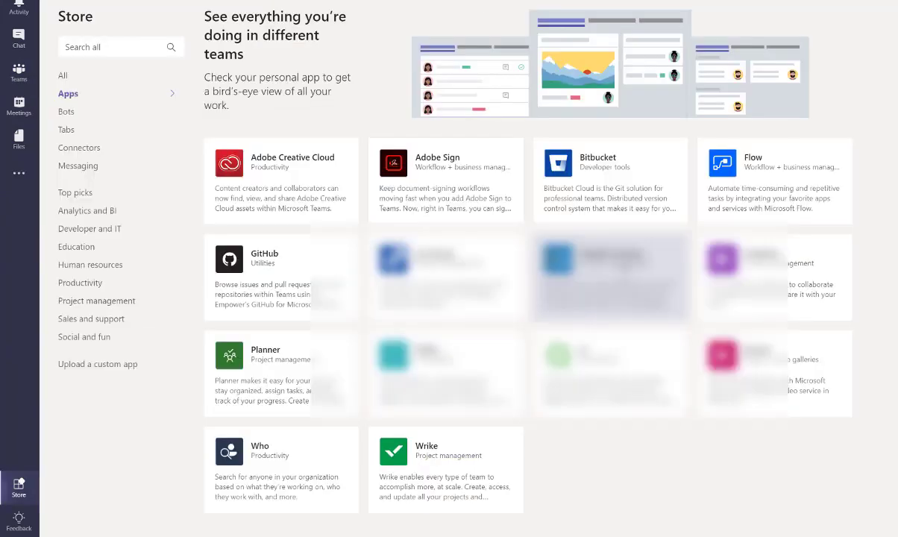
pyautogui.click(78, 285)
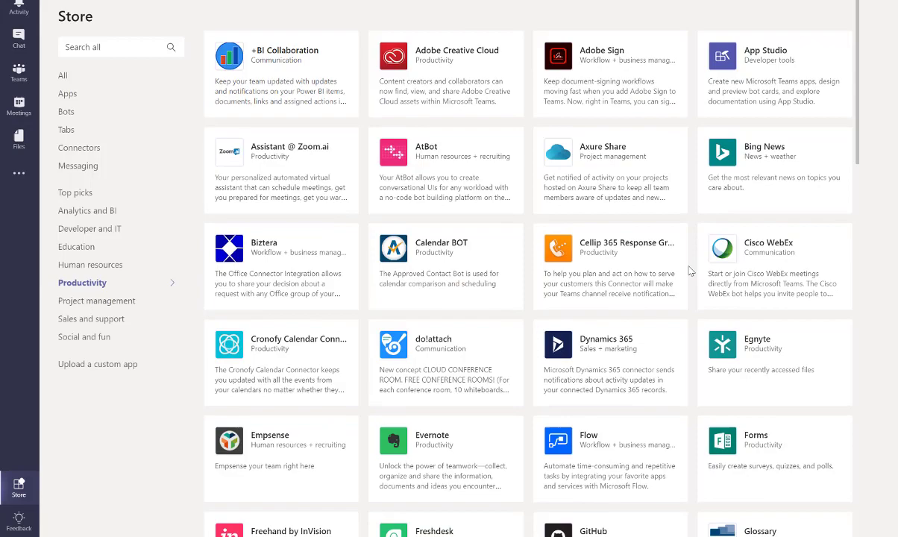
pyautogui.scroll(-8, 554, 223)
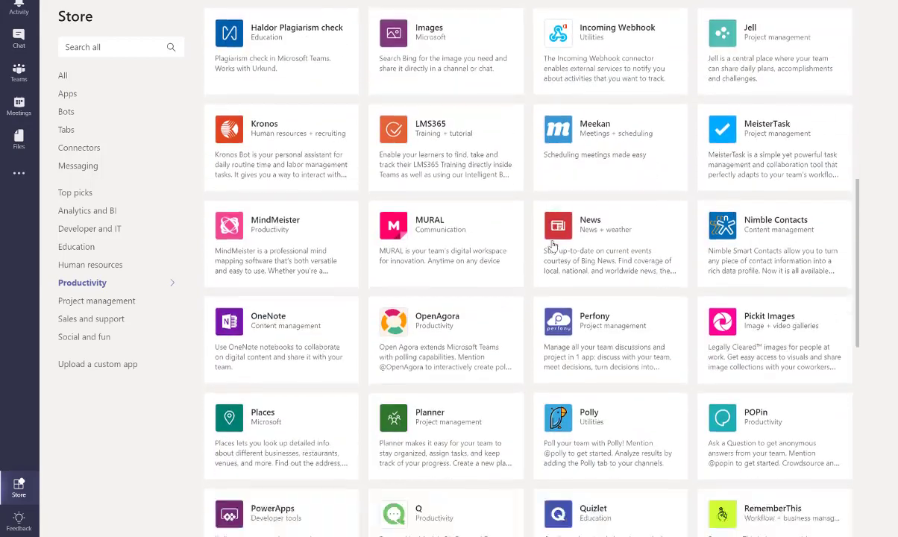
pyautogui.scroll(-4, 554, 244)
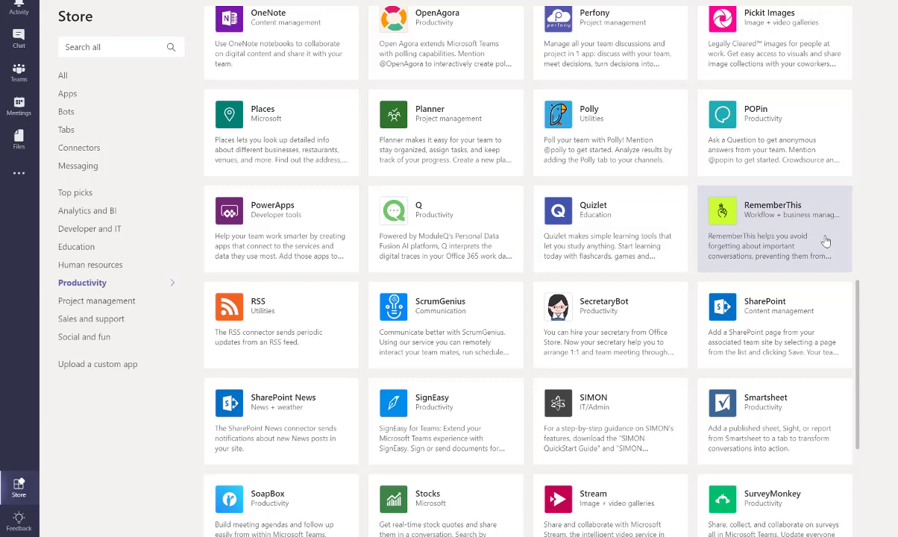
pyautogui.click(826, 240)
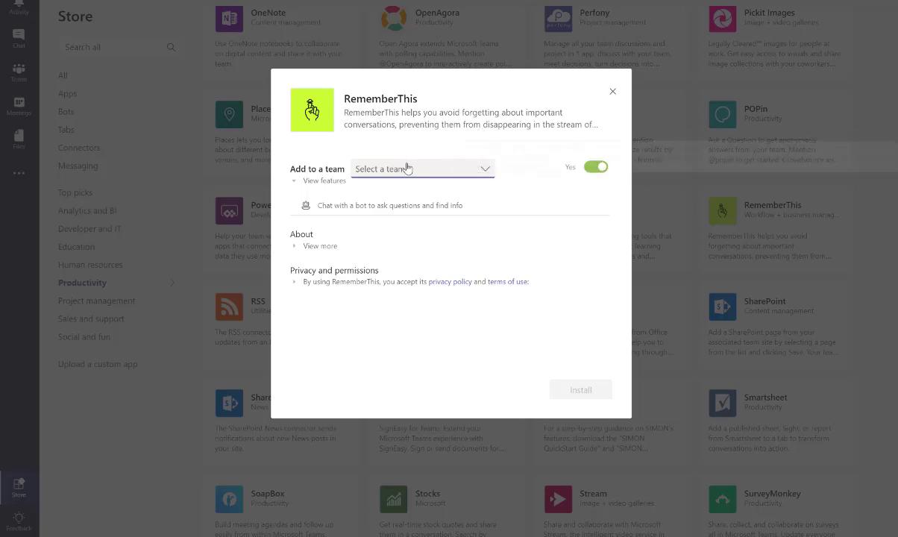
# Step: Choose TGS Strategy as the team for RememberThis and install the app
pyautogui.click(450, 177)
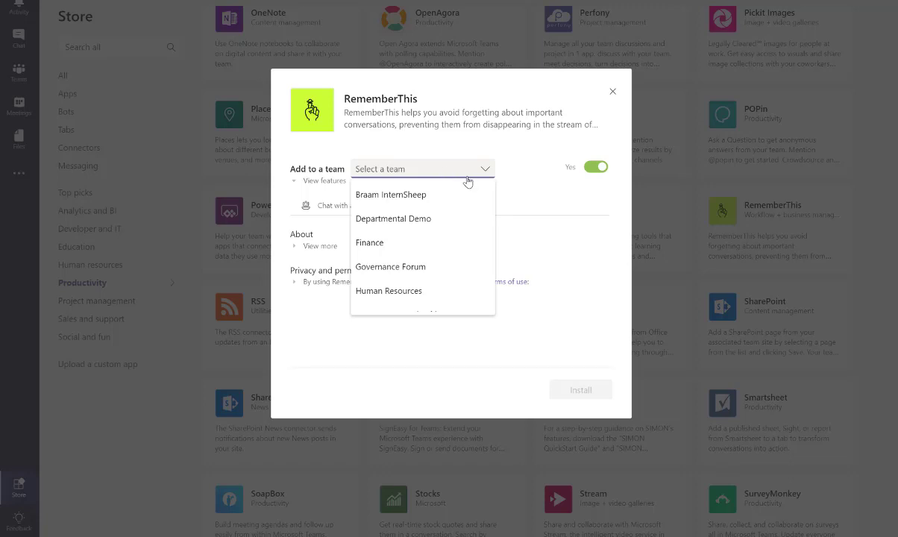
pyautogui.click(565, 200)
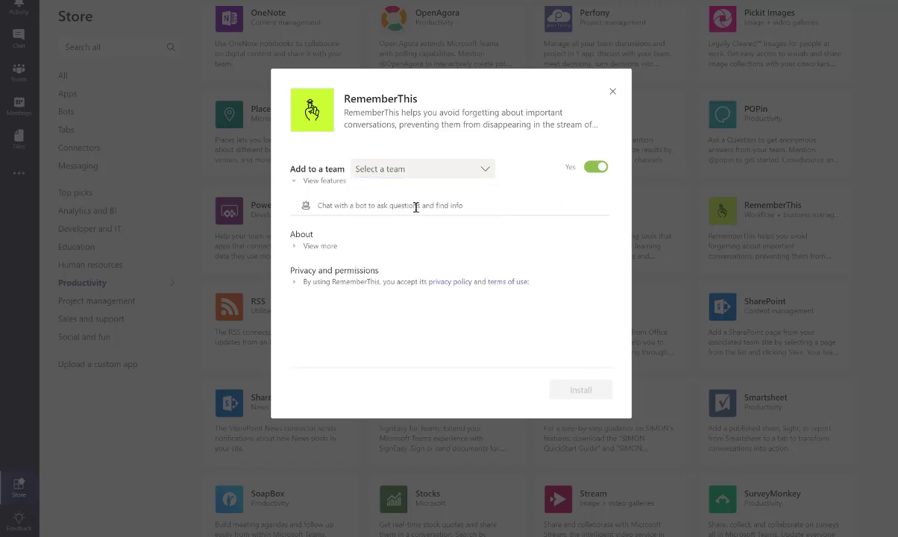
pyautogui.click(297, 184)
pyautogui.click(297, 183)
pyautogui.click(454, 167)
pyautogui.scroll(-5, 437, 231)
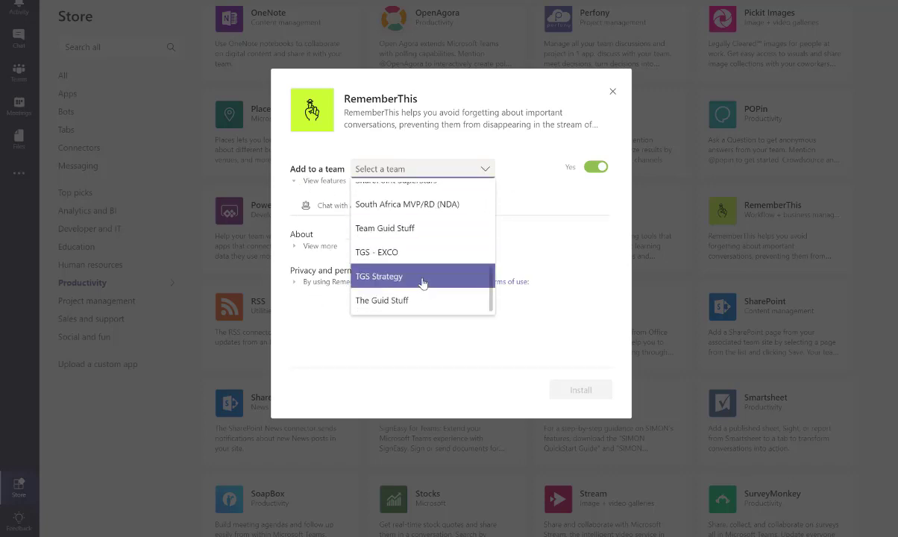
pyautogui.click(422, 278)
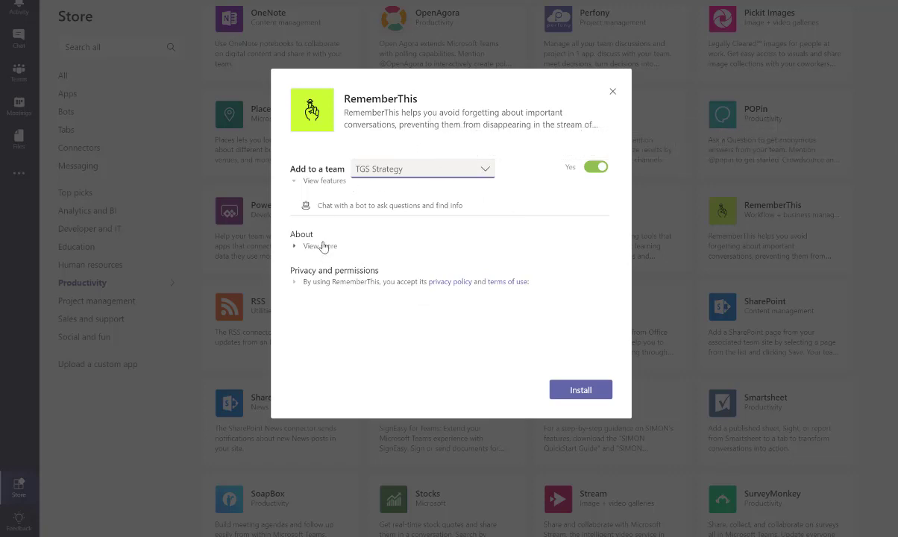
pyautogui.click(581, 392)
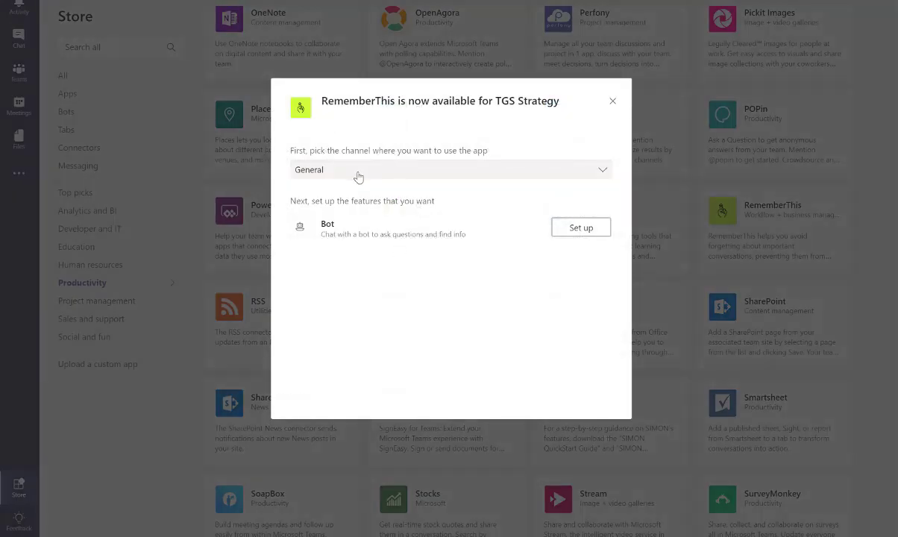
# Step: Set up the RememberThis bot for the "Blogs and Videos to create" channel
pyautogui.click(358, 177)
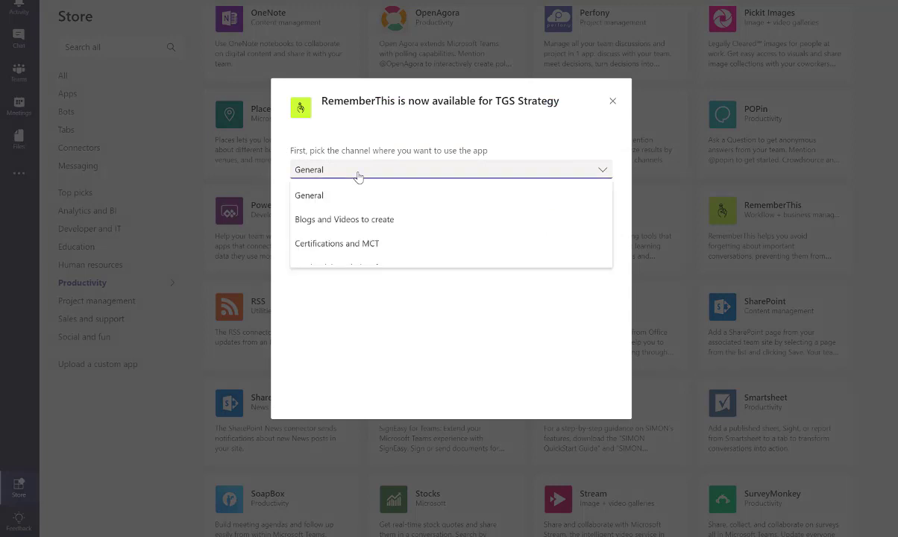
pyautogui.click(362, 232)
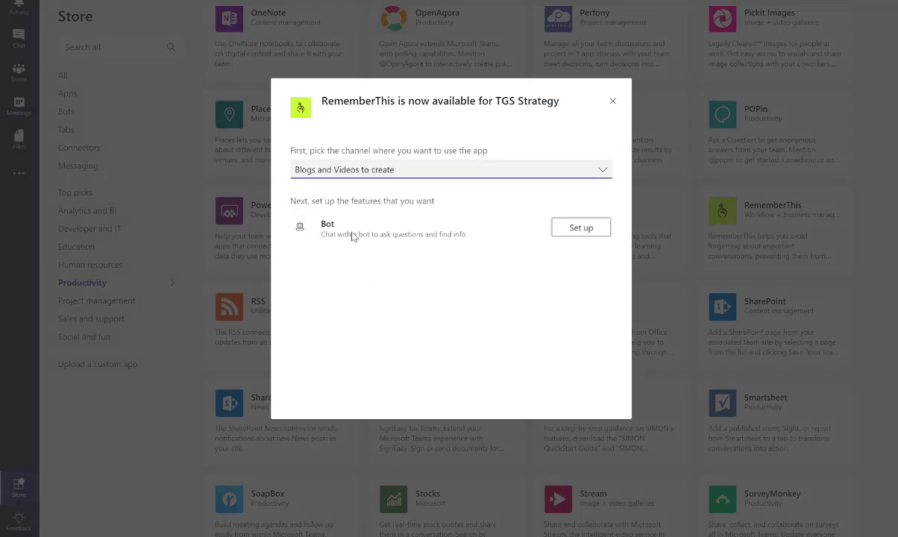
pyautogui.click(577, 233)
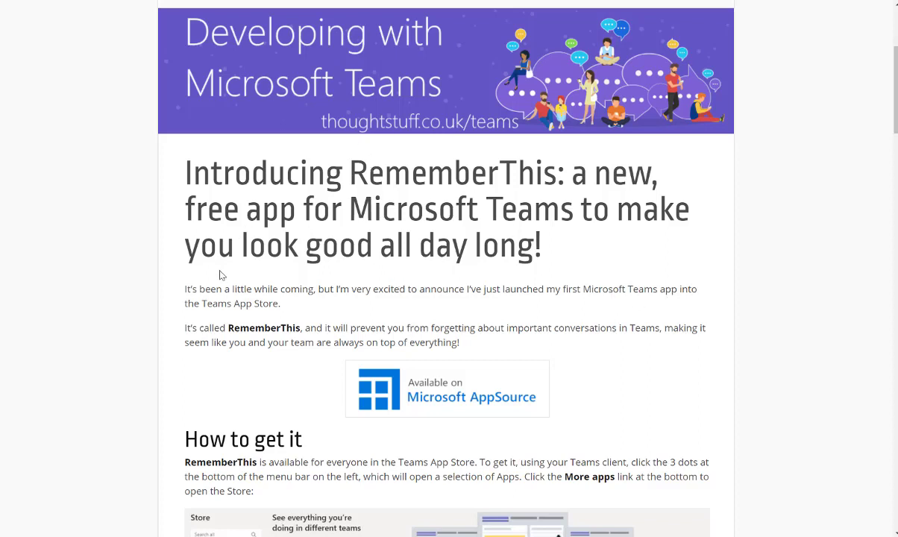
# Step: Skim the web article introducing RememberThis and how to get it, and switch back to Microsoft Teams
pyautogui.scroll(-4, 129, 322)
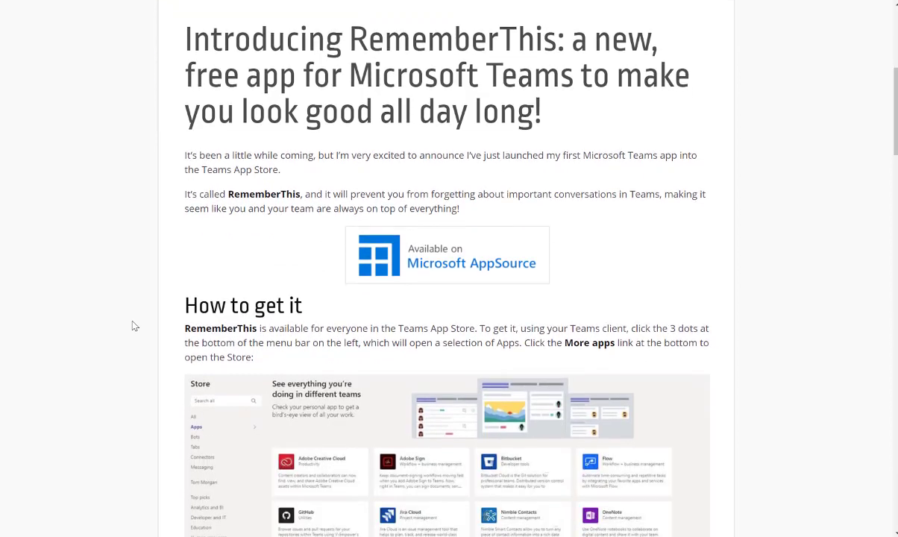
pyautogui.scroll(-1, 133, 323)
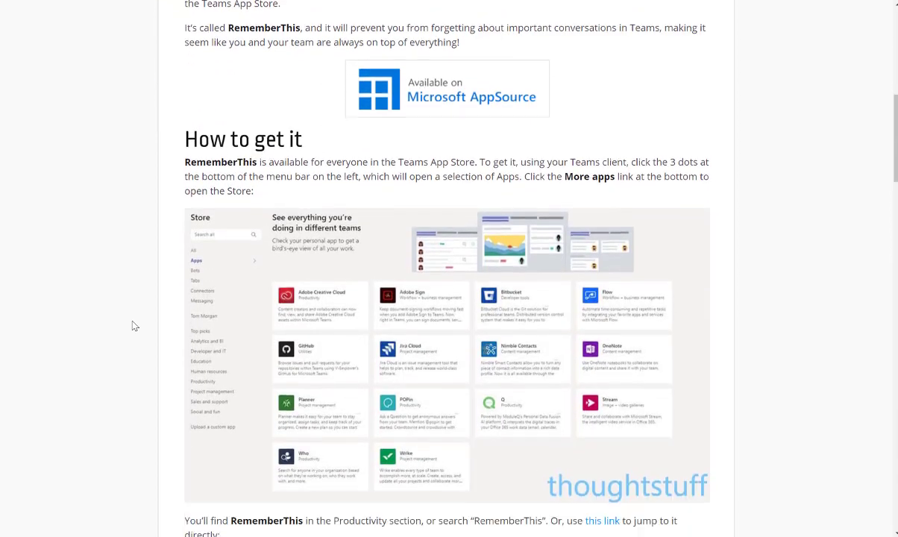
pyautogui.scroll(6, 132, 323)
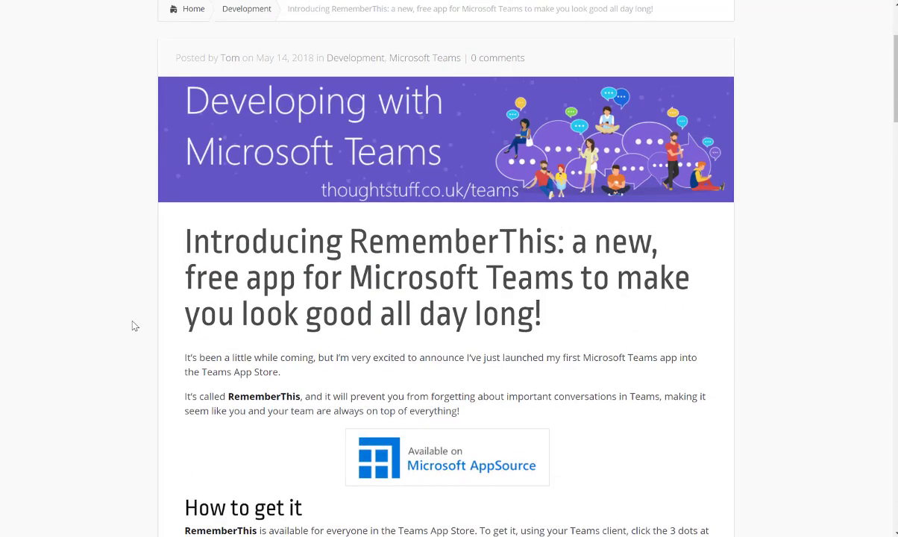
pyautogui.scroll(-1, 132, 323)
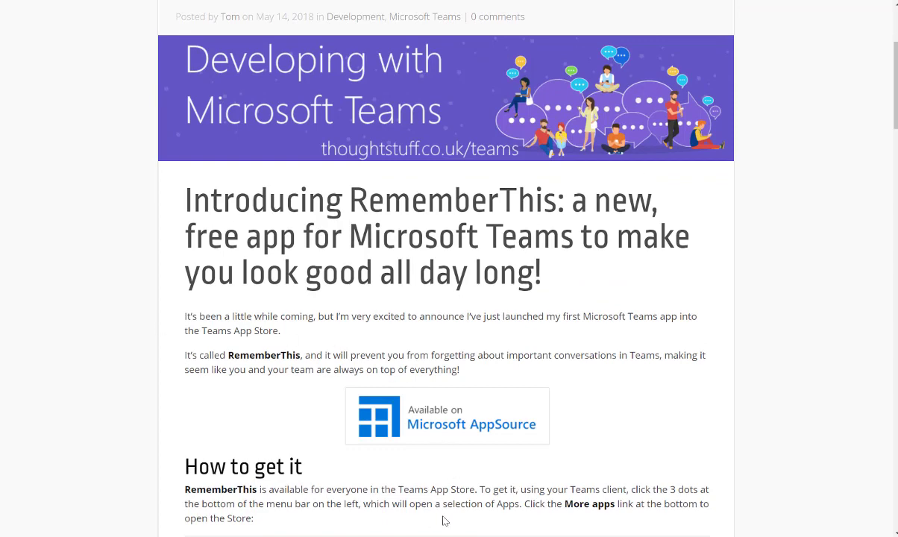
pyautogui.moveTo(532, 536)
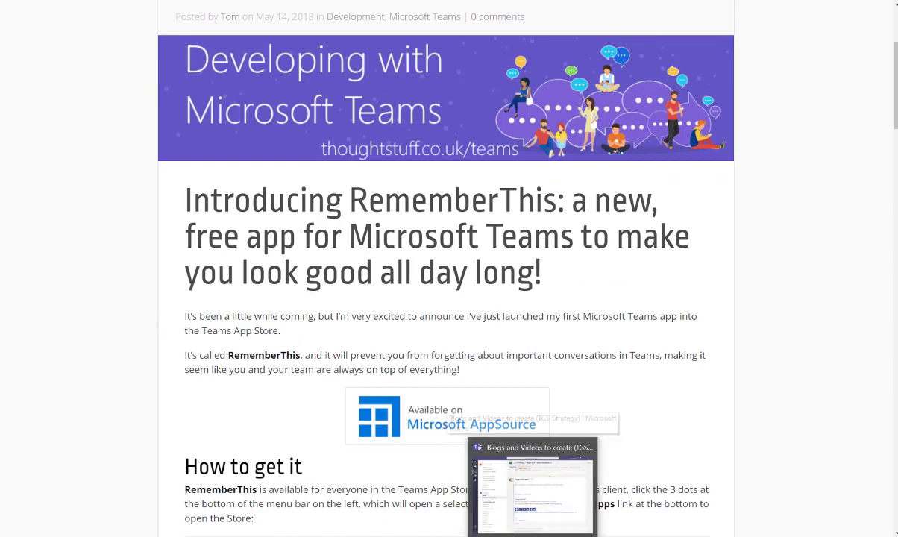
pyautogui.click(532, 492)
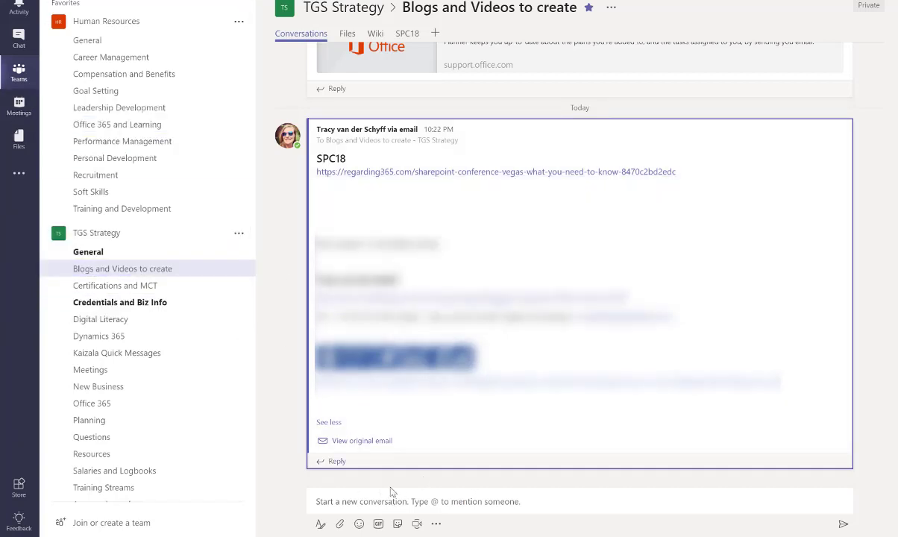
# Step: Start a reply to the SPC18 email post that mentions the RememberThis bot
pyautogui.click(333, 461)
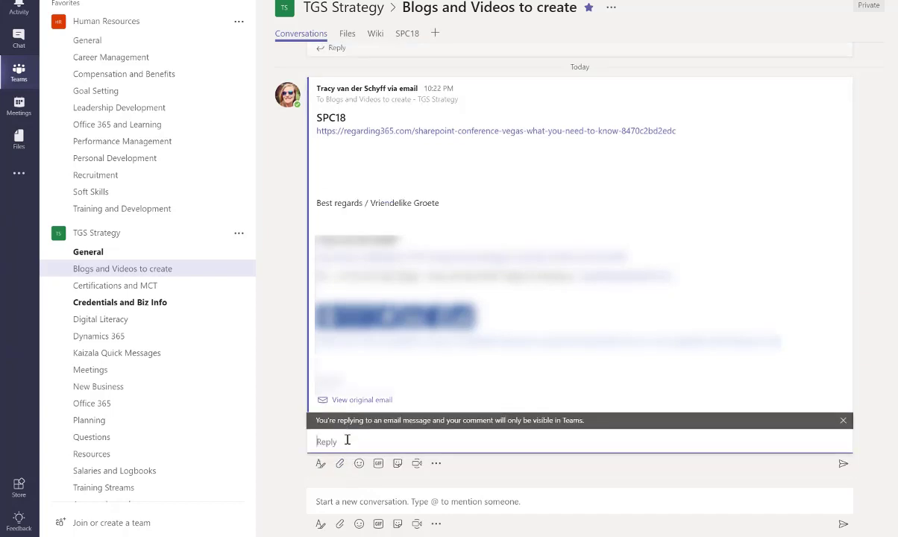
pyautogui.write('@remo')
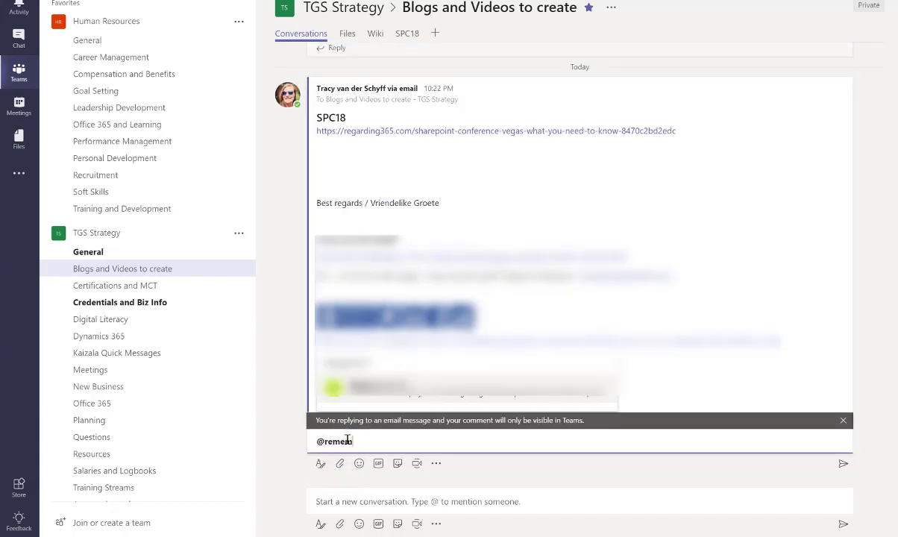
pyautogui.write('m this')
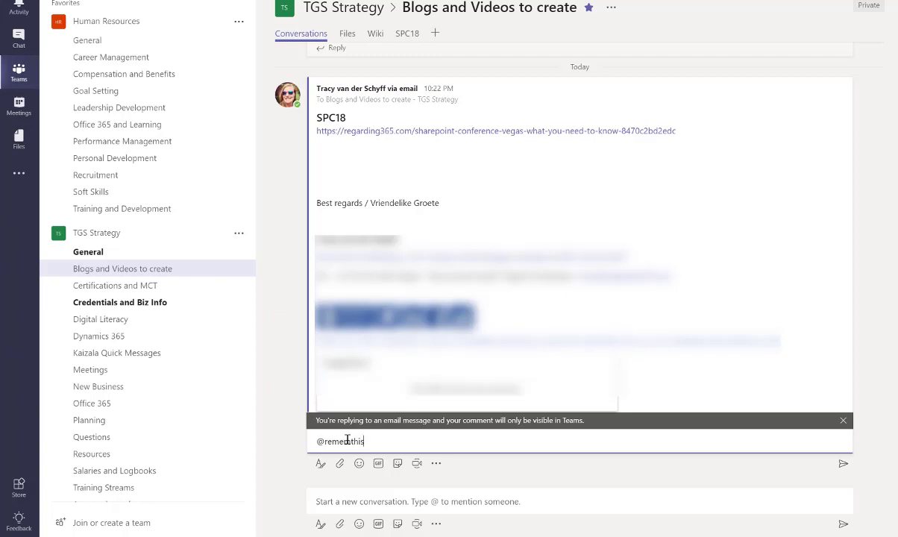
pyautogui.press('BackSpace')
pyautogui.press('BackSpace')
pyautogui.press('BackSpace')
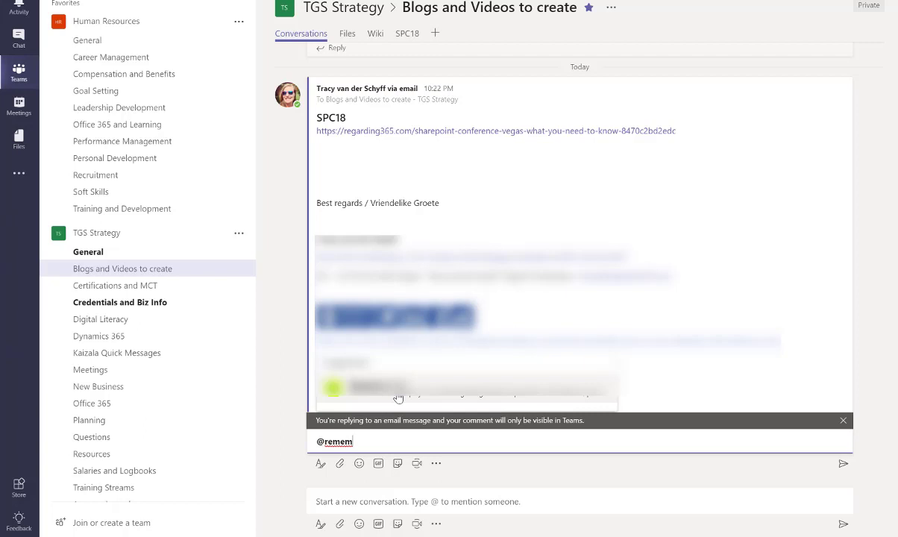
pyautogui.click(395, 389)
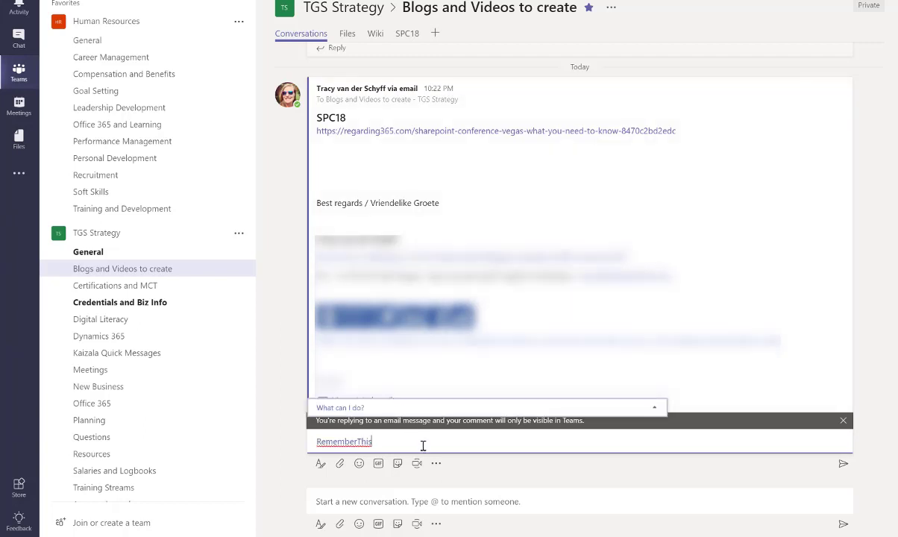
# Step: Look through the reminder time suggestions that the RememberThis bot offers for the reply
pyautogui.press('Up')
pyautogui.press('Up')
pyautogui.press('Up')
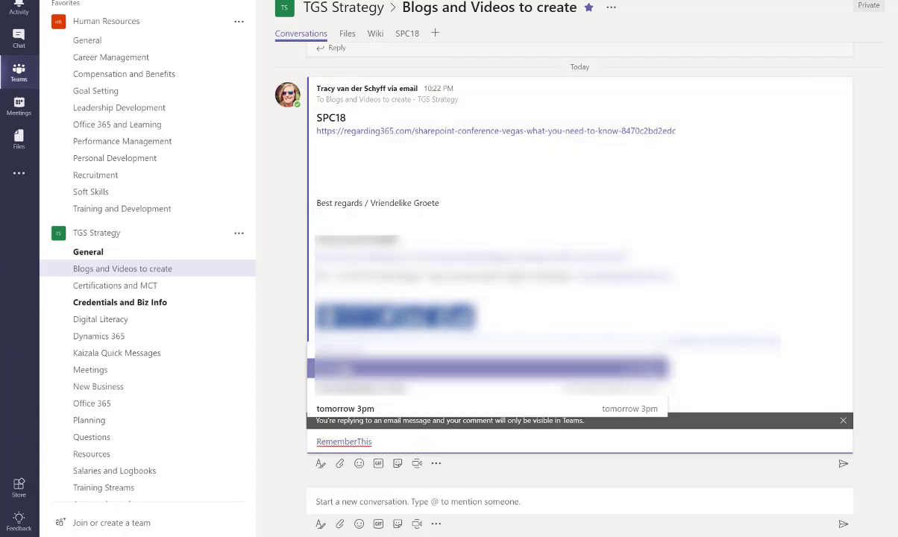
pyautogui.press('Down')
pyautogui.press('Down')
pyautogui.press('Down')
pyautogui.press('Up')
pyautogui.press('Up')
pyautogui.press('Up')
pyautogui.press('Down')
pyautogui.press('Up')
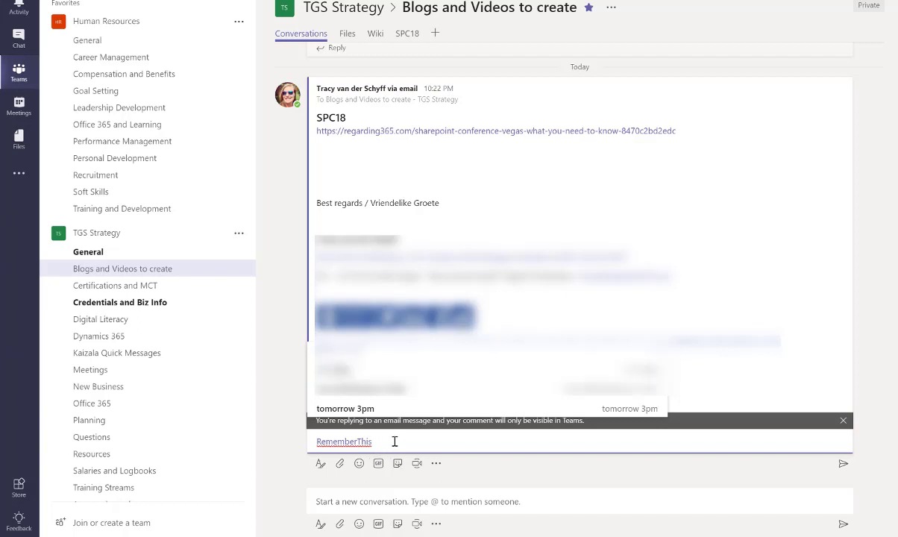
# Step: Complete the RememberThis reply with "in 60 seconds", send it, and open the bot's reminder notification
pyautogui.write('in 6')
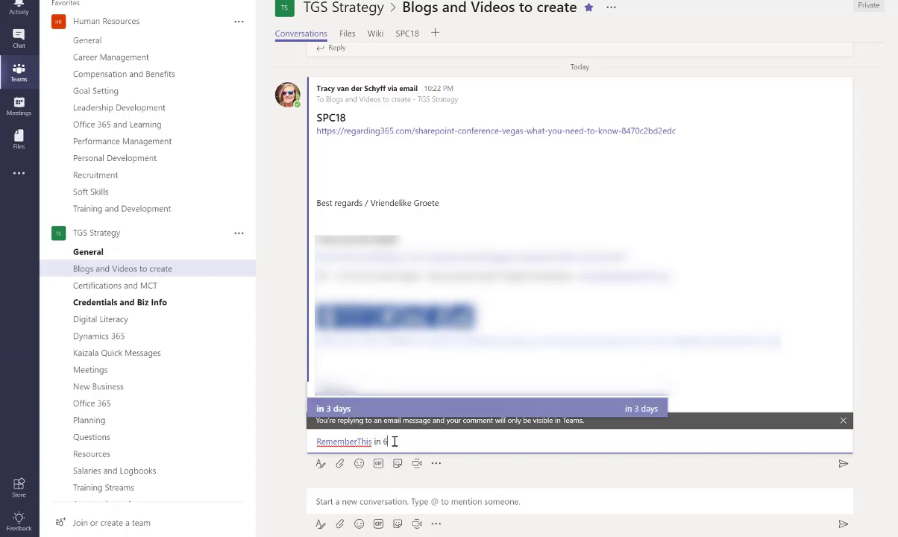
pyautogui.write('0 seco')
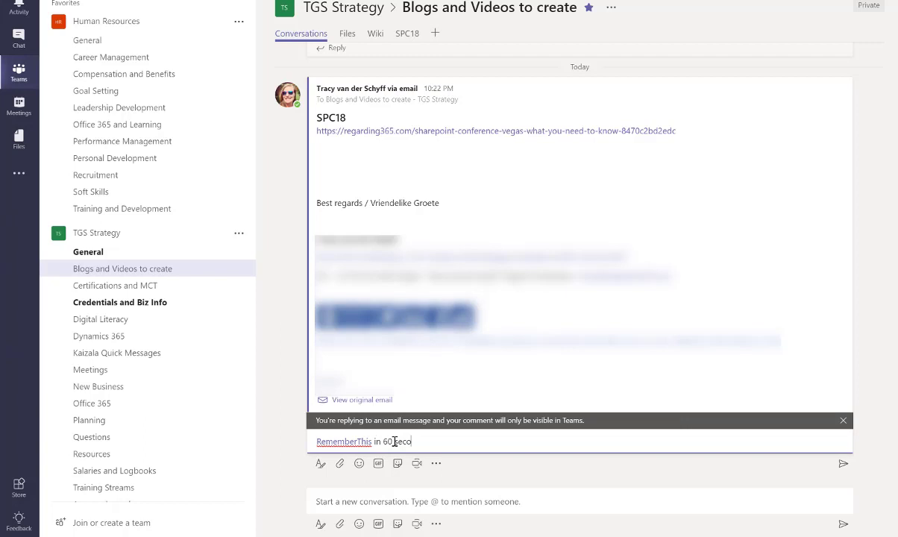
pyautogui.write('nds')
pyautogui.press('Return')
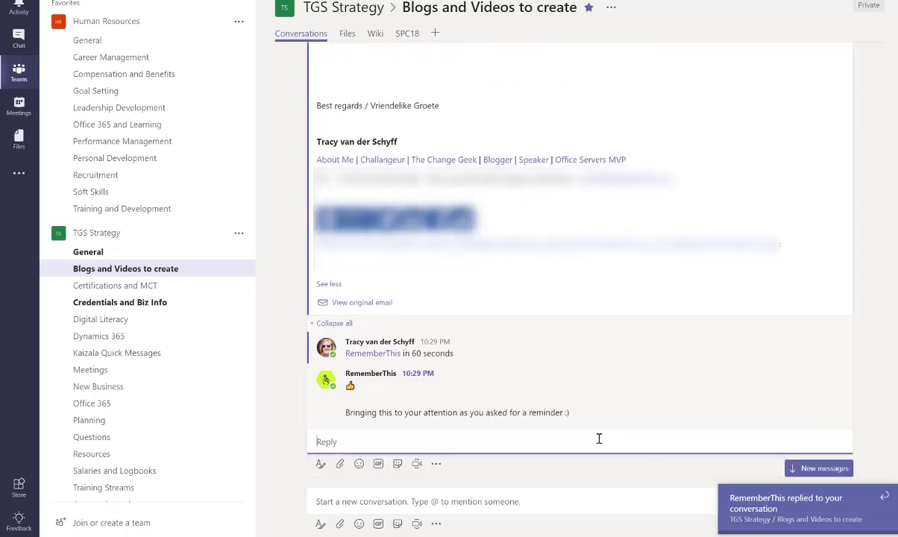
pyautogui.click(815, 530)
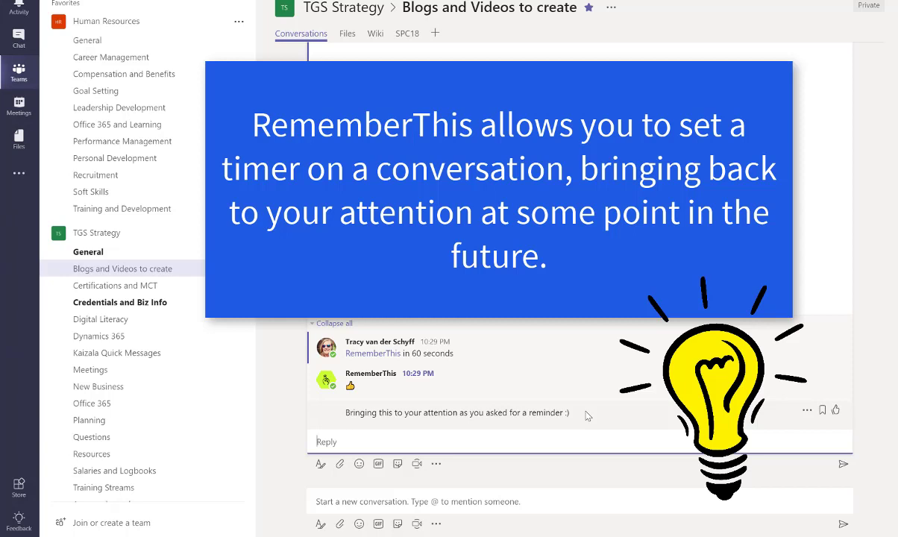
# Step: Return to the store's Productivity category and locate the RememberThis app
pyautogui.click(17, 177)
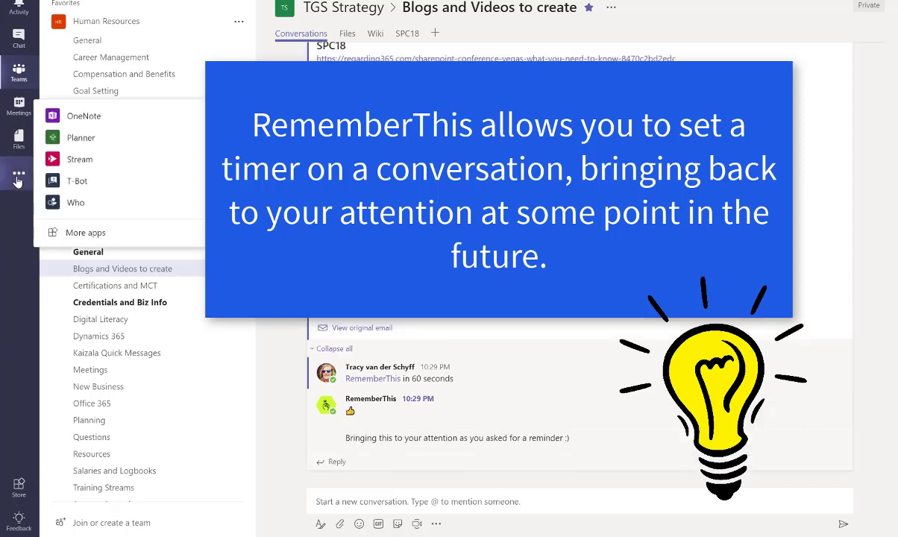
pyautogui.click(85, 229)
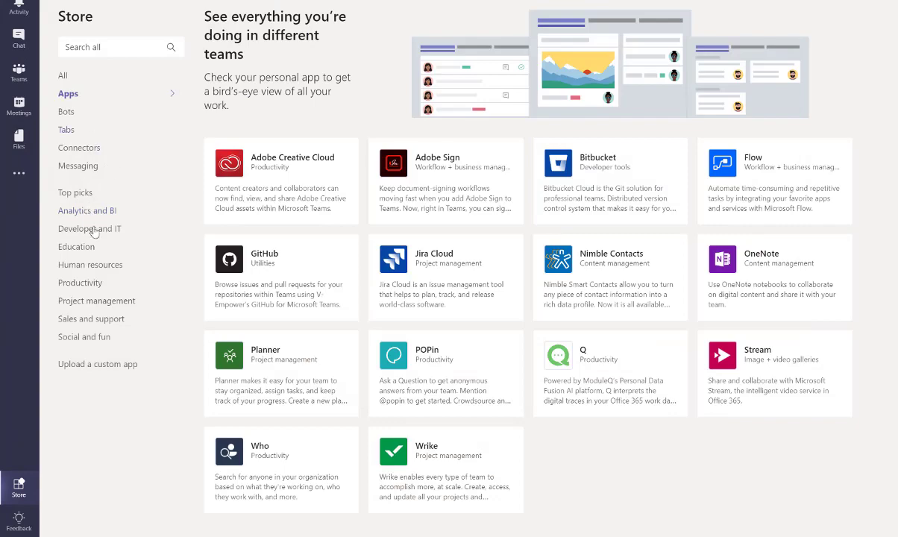
pyautogui.click(77, 285)
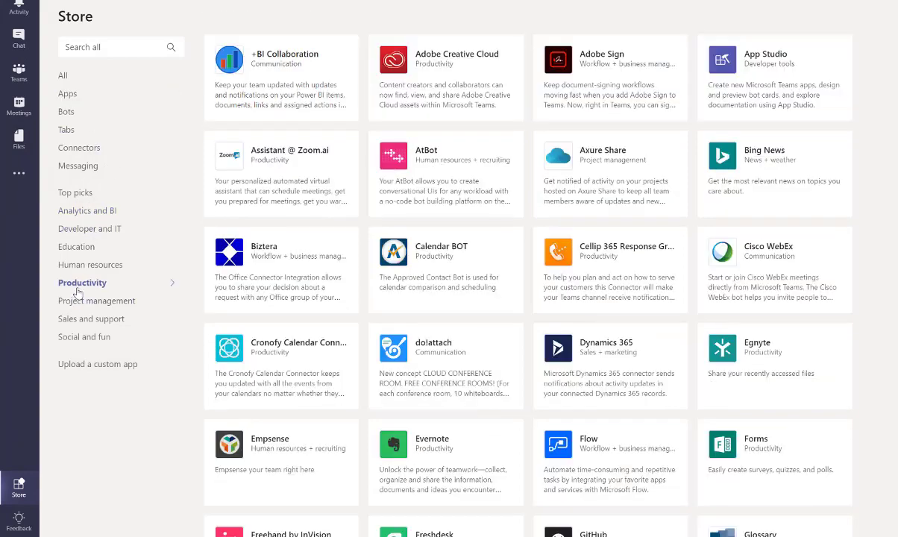
pyautogui.scroll(-8, 631, 387)
pyautogui.scroll(-2, 631, 385)
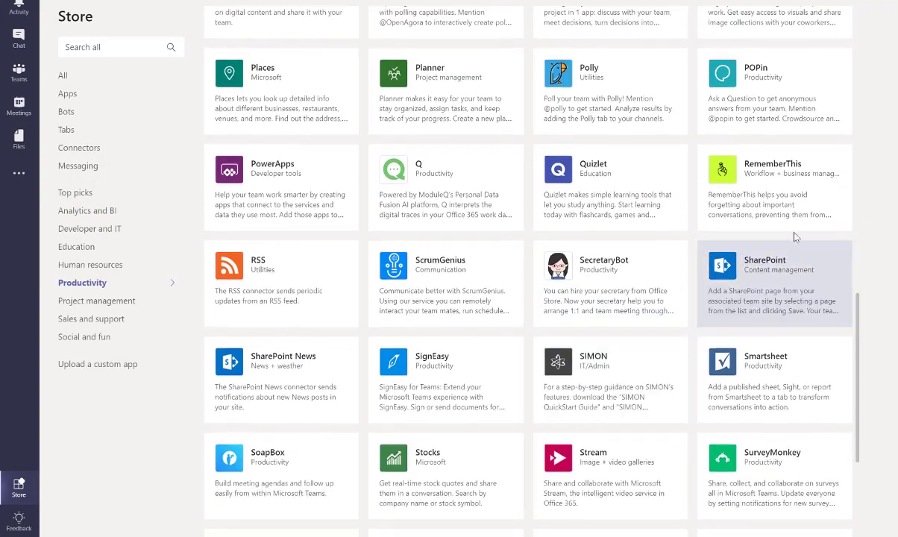